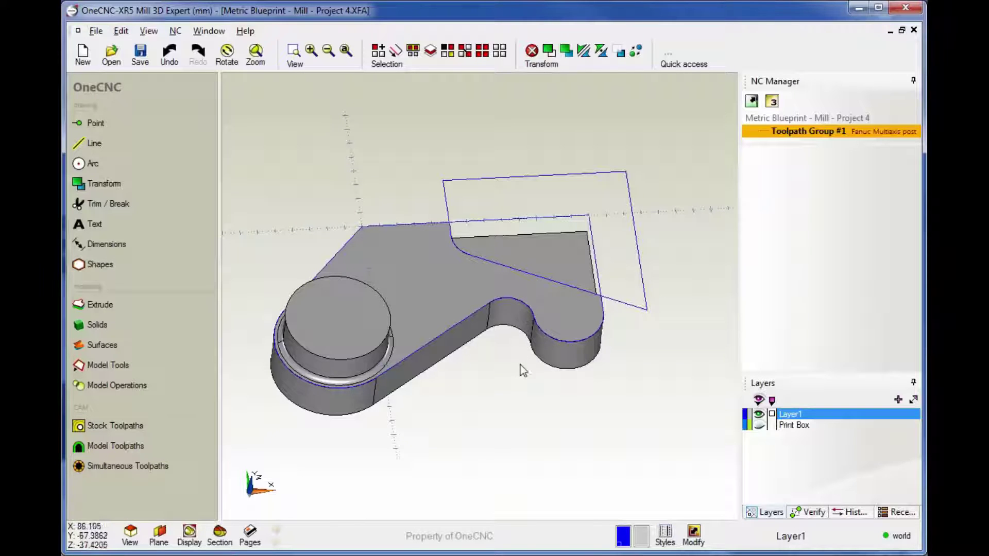
Step: Select all the blue wireframe geometry by colour and delete it, leaving only the solid model
{"action": "middle_click_drag", "start_coordinate": [523, 370], "coordinate": [469, 329]}
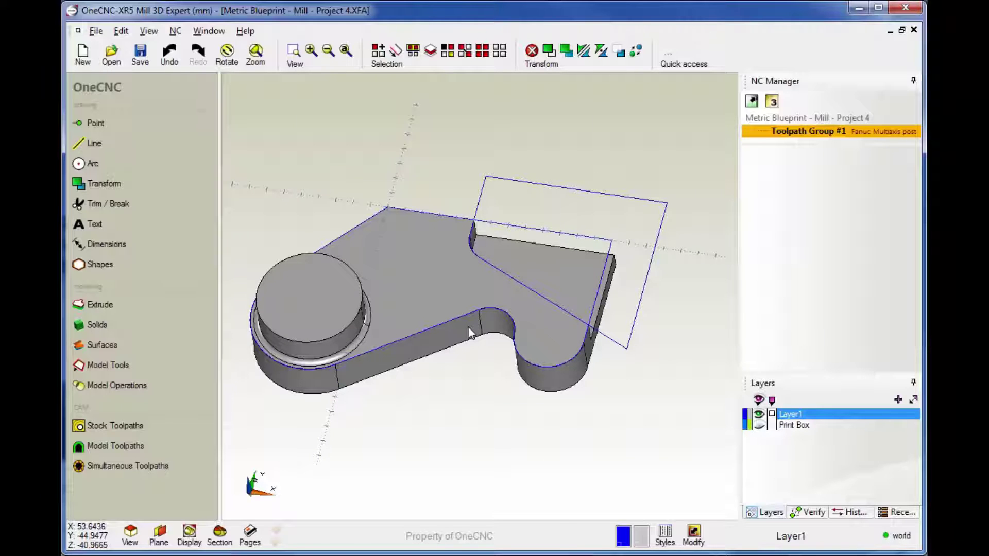
{"action": "scroll", "coordinate": [470, 333], "scroll_direction": "up", "scroll_amount": 1}
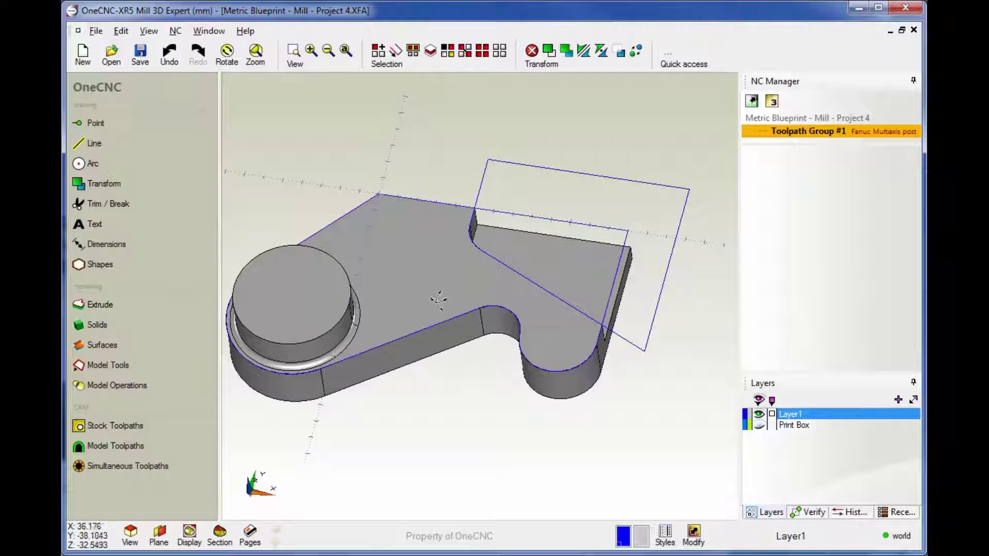
{"action": "middle_click_drag", "start_coordinate": [468, 326], "coordinate": [487, 213]}
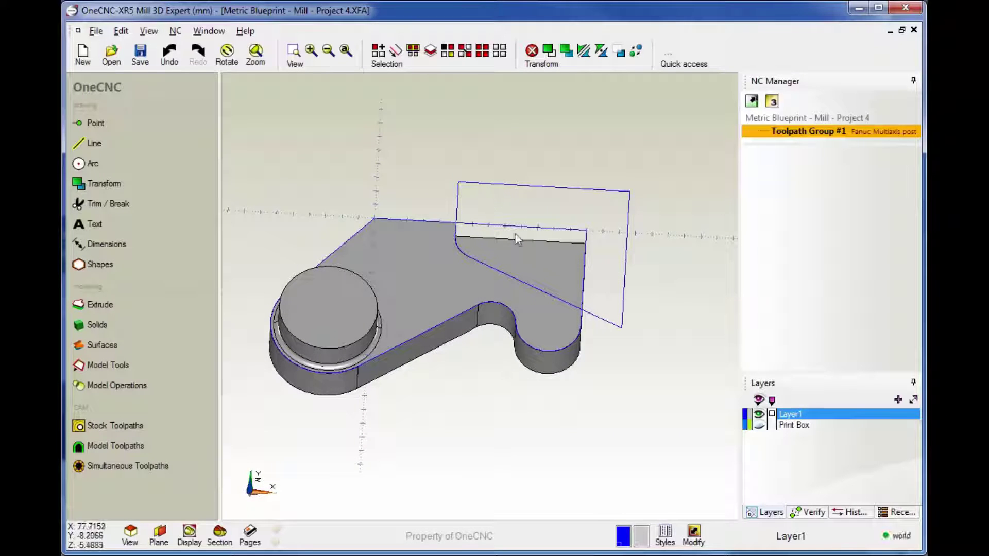
{"action": "middle_click_drag", "start_coordinate": [434, 322], "coordinate": [453, 283]}
{"action": "middle_click_drag", "start_coordinate": [494, 192], "coordinate": [491, 247]}
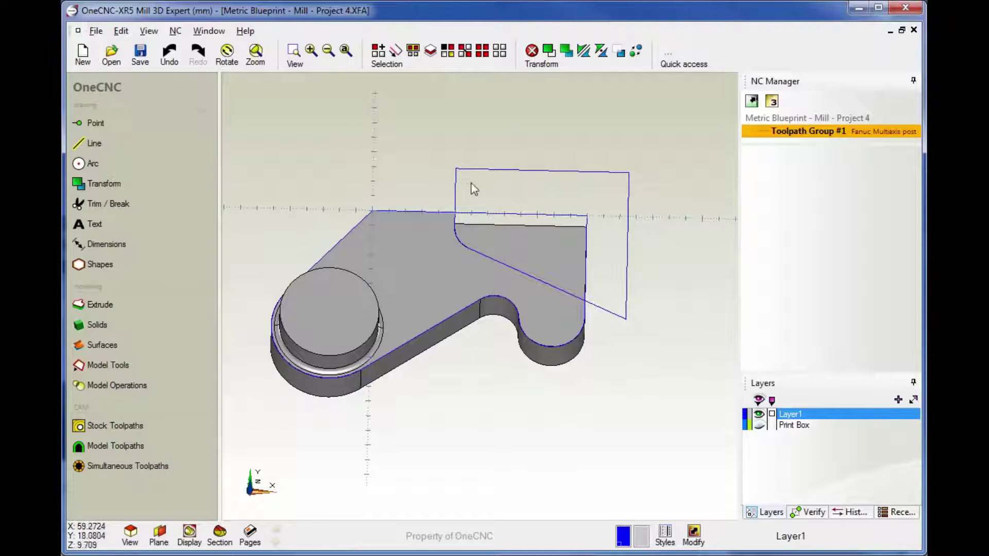
{"action": "left_click", "coordinate": [447, 52]}
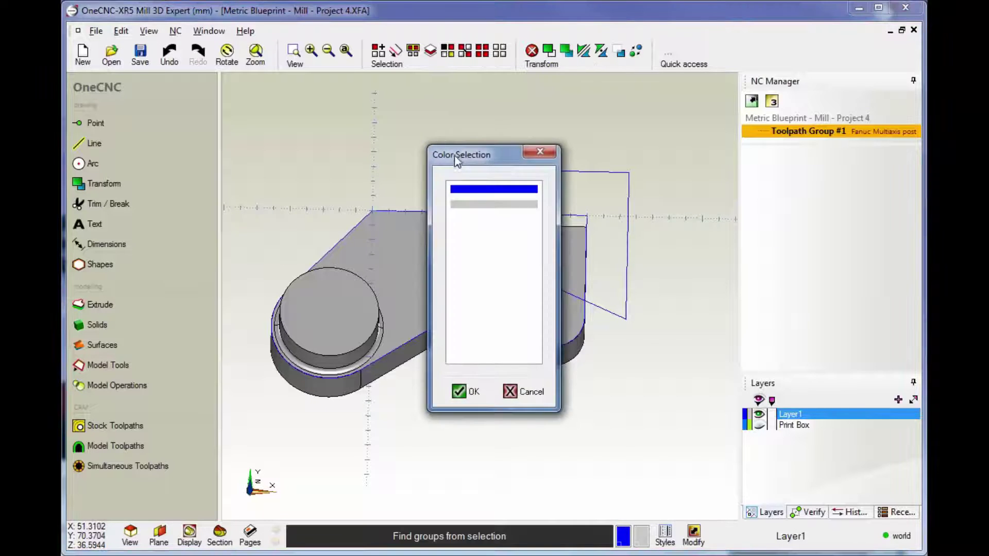
{"action": "left_click_drag", "start_coordinate": [448, 153], "coordinate": [240, 85]}
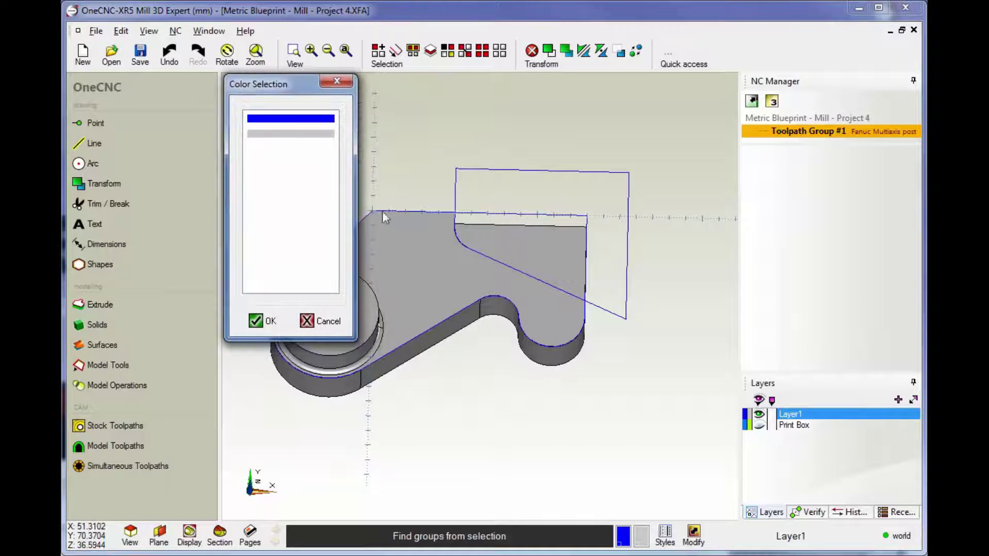
{"action": "left_click", "coordinate": [309, 119]}
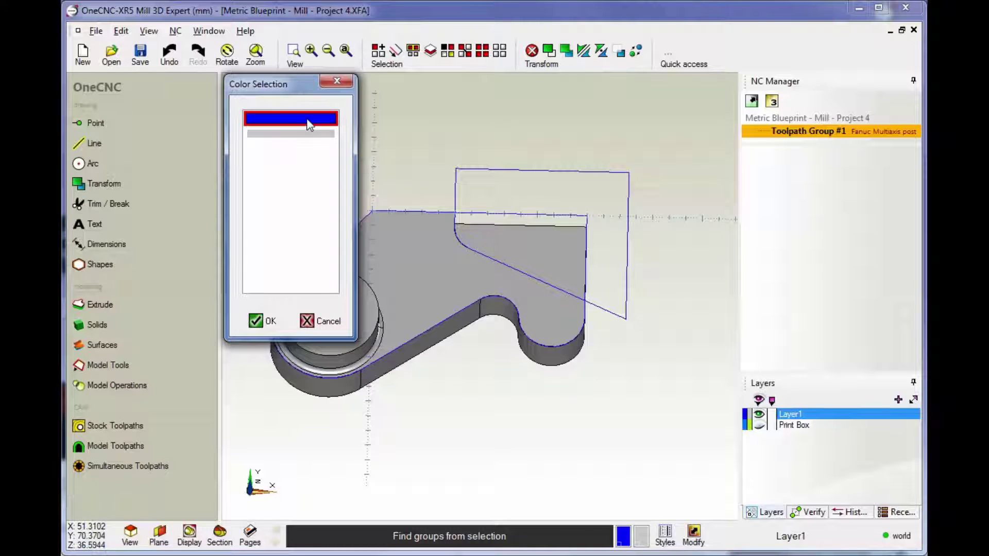
{"action": "left_click", "coordinate": [269, 320]}
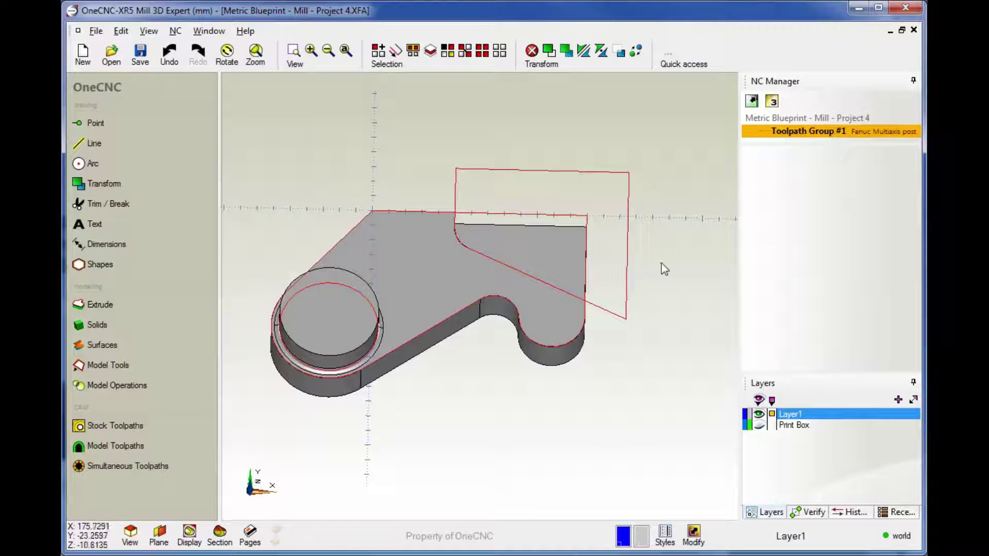
{"action": "middle_click_drag", "start_coordinate": [658, 276], "coordinate": [600, 294]}
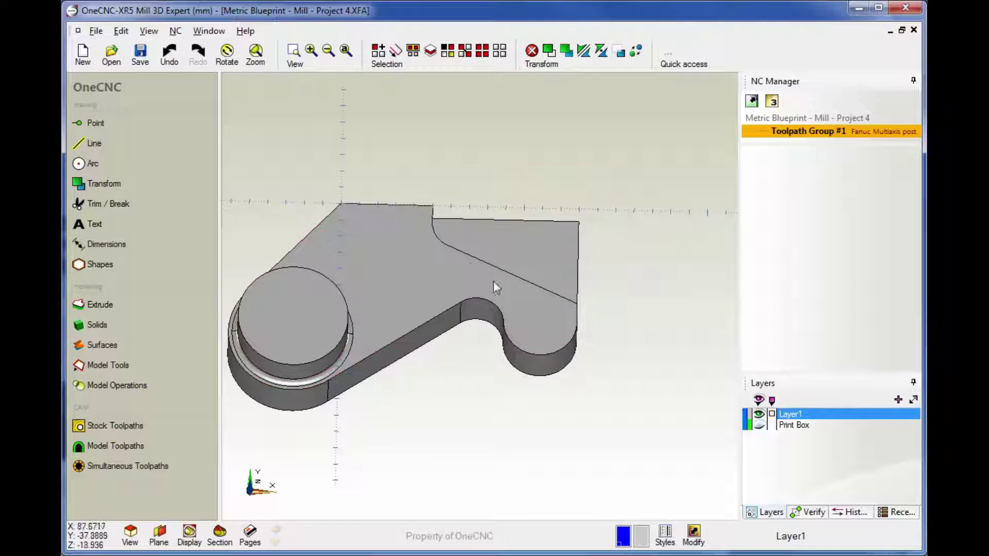
Step: Extract all edges of the whole solid model as wireframe and undo the extraction
{"action": "middle_click_drag", "start_coordinate": [479, 269], "coordinate": [576, 261]}
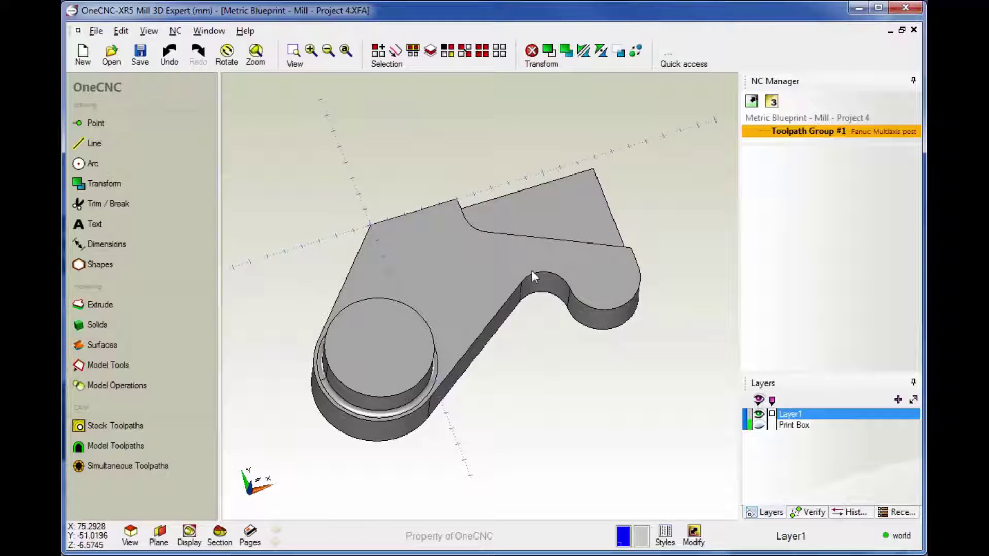
{"action": "mouse_move", "coordinate": [441, 242]}
{"action": "middle_mouse_down"}
{"action": "mouse_move", "coordinate": [521, 234]}
{"action": "mouse_move", "coordinate": [461, 236]}
{"action": "mouse_move", "coordinate": [447, 176]}
{"action": "mouse_move", "coordinate": [477, 247]}
{"action": "mouse_move", "coordinate": [314, 190]}
{"action": "mouse_move", "coordinate": [462, 254]}
{"action": "mouse_move", "coordinate": [455, 235]}
{"action": "middle_mouse_up"}
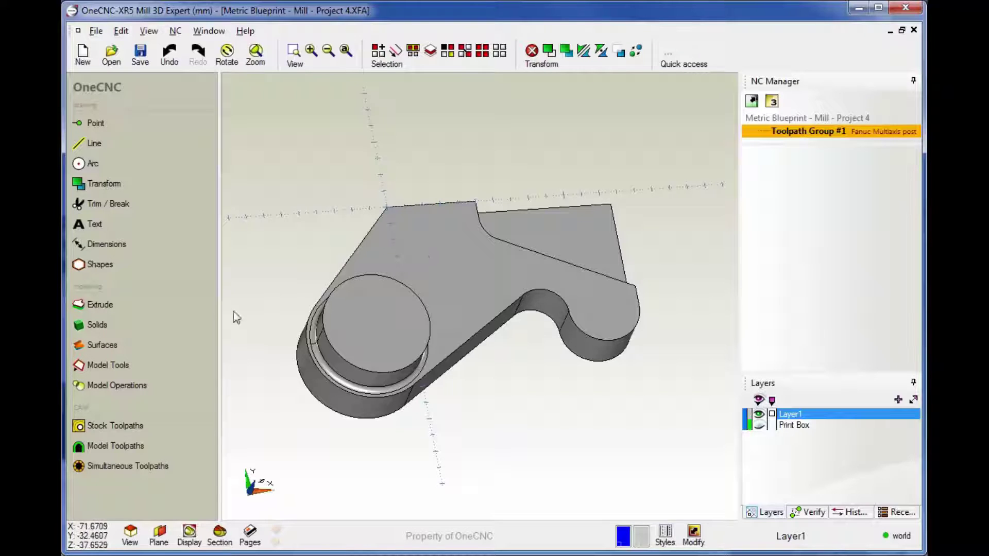
{"action": "left_click", "coordinate": [126, 367]}
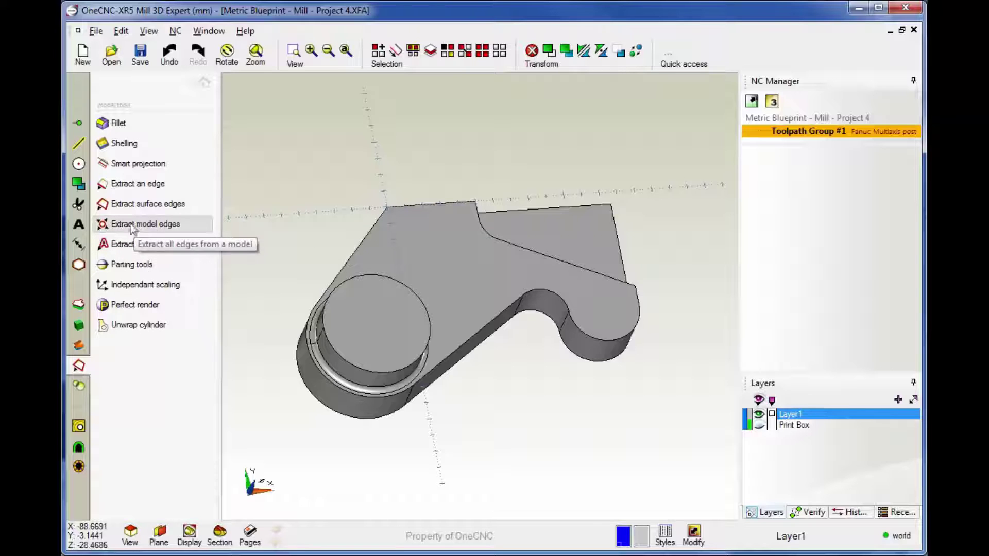
{"action": "left_click", "coordinate": [145, 229]}
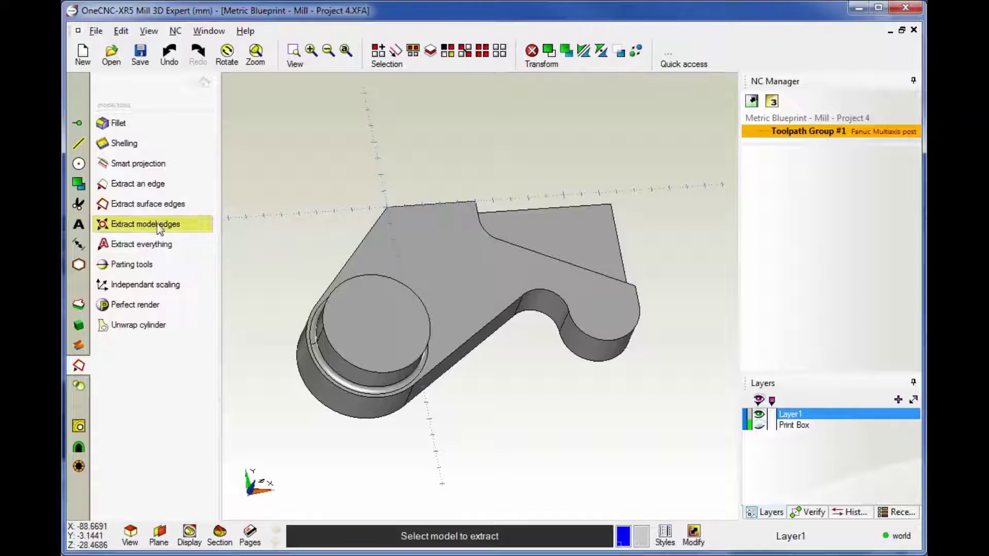
{"action": "left_click", "coordinate": [444, 243]}
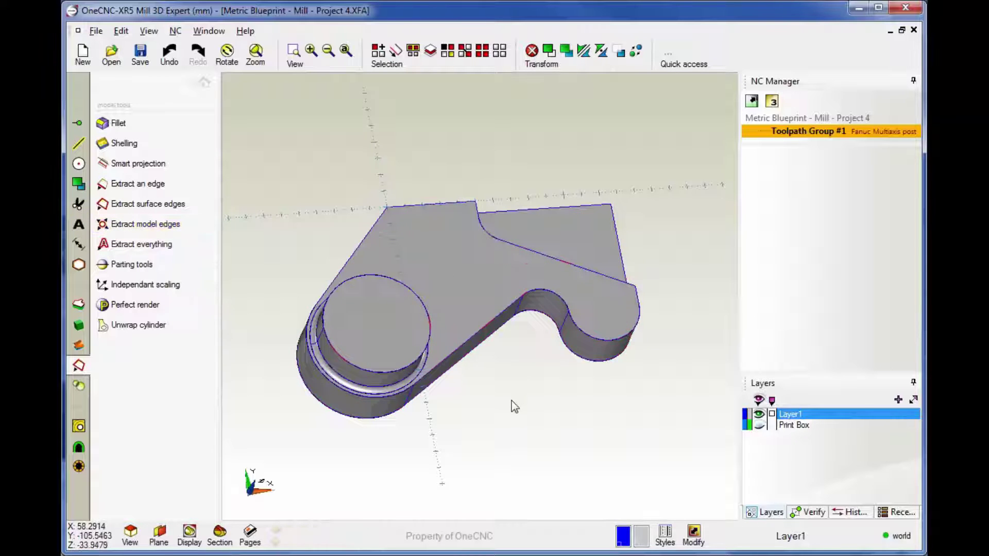
{"action": "middle_click_drag", "start_coordinate": [512, 404], "coordinate": [510, 354]}
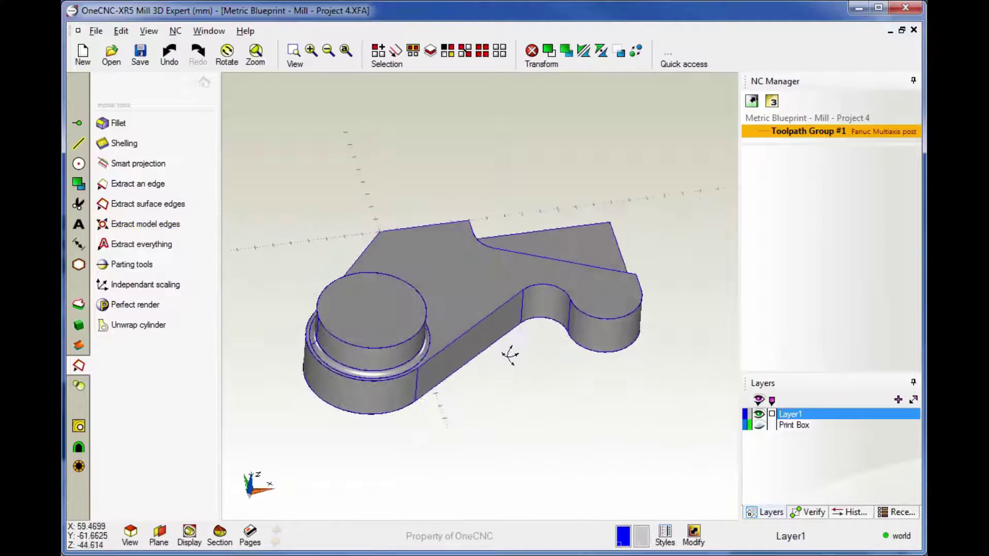
{"action": "scroll", "coordinate": [510, 353], "scroll_direction": "up", "scroll_amount": 2}
{"action": "middle_click_drag", "start_coordinate": [476, 315], "coordinate": [501, 268]}
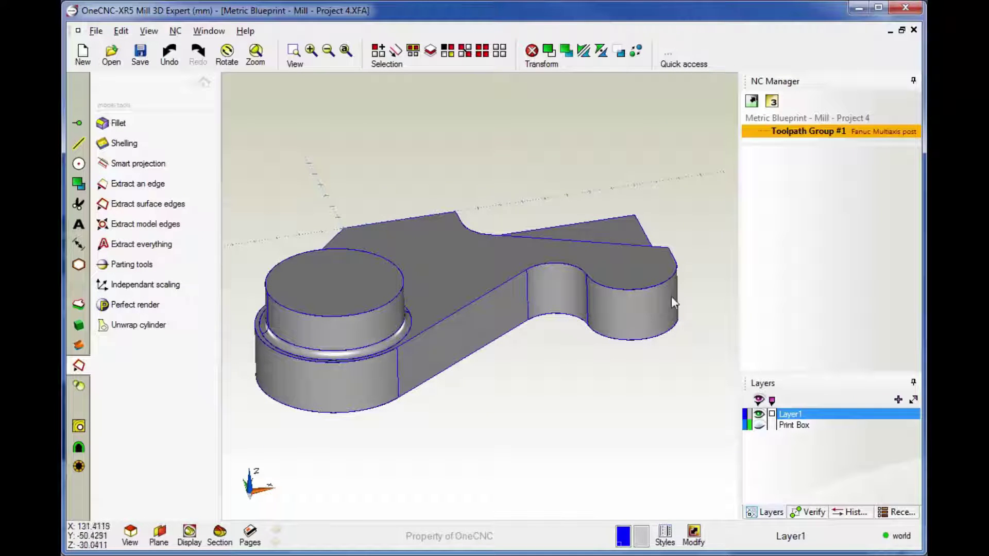
{"action": "middle_click_drag", "start_coordinate": [394, 336], "coordinate": [407, 350]}
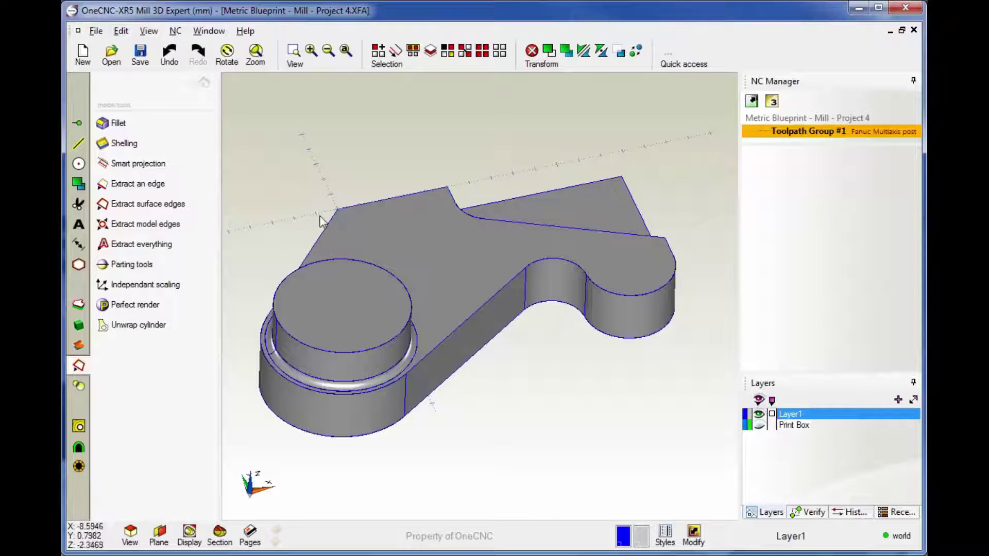
{"action": "scroll", "coordinate": [322, 225], "scroll_direction": "up", "scroll_amount": 1}
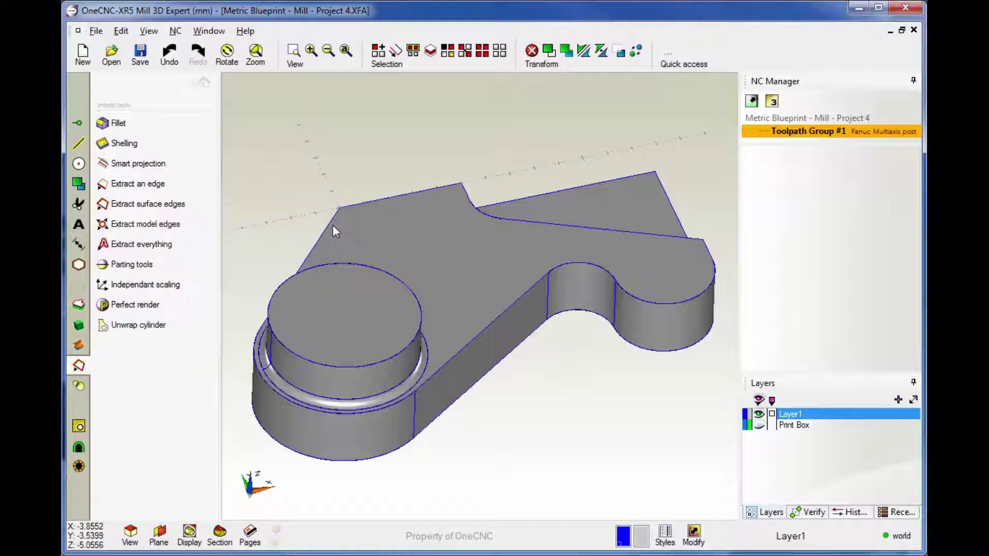
{"action": "key", "text": "ctrl+z"}
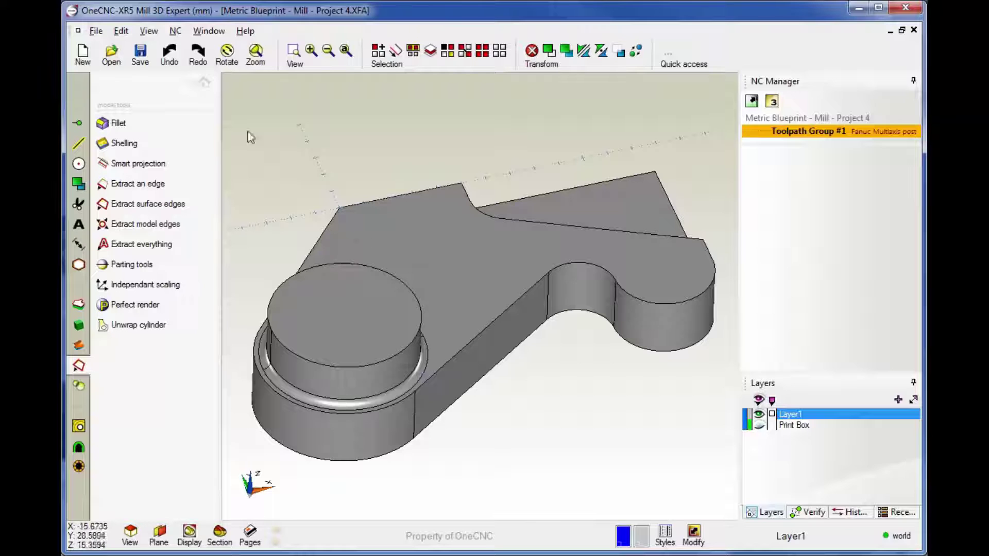
Step: Extract the surface edges of the plate's main upper face around the round boss
{"action": "middle_click_drag", "start_coordinate": [496, 256], "coordinate": [476, 250]}
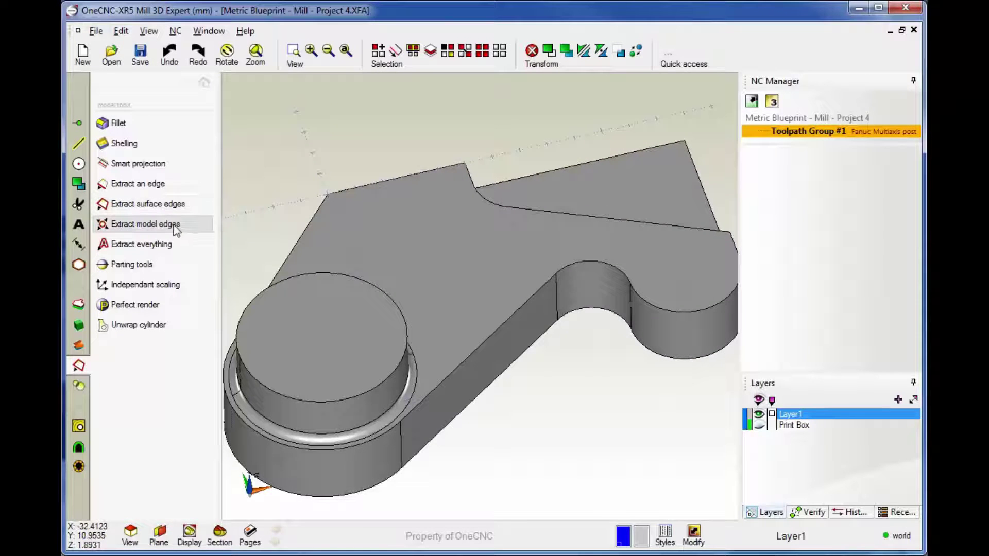
{"action": "middle_click_drag", "start_coordinate": [309, 216], "coordinate": [291, 159]}
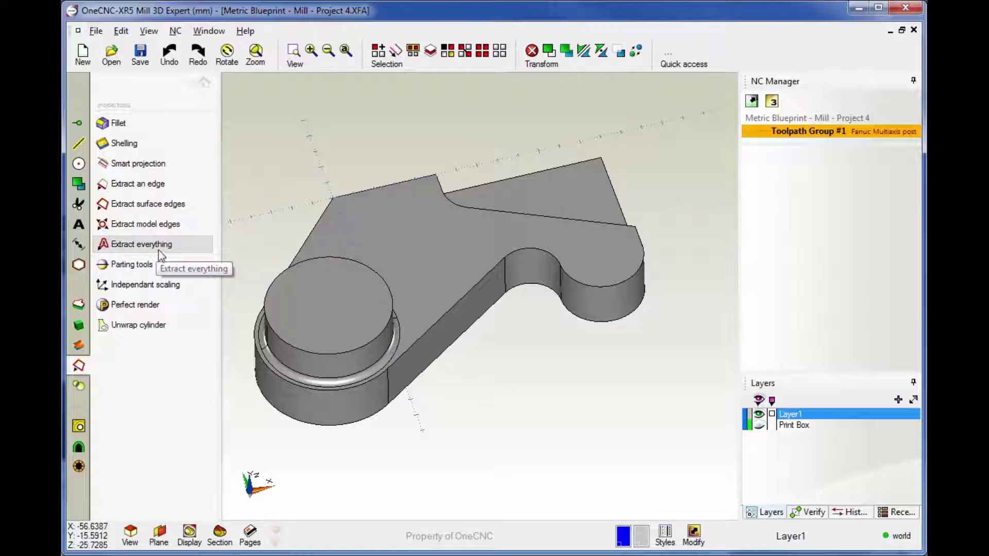
{"action": "left_click", "coordinate": [141, 207]}
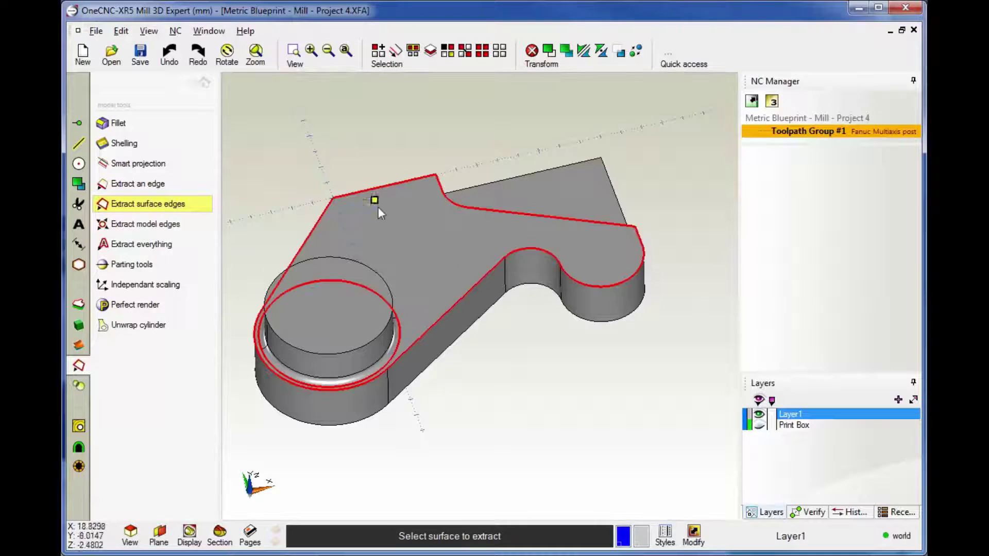
{"action": "left_click", "coordinate": [407, 230]}
{"action": "mouse_move", "coordinate": [568, 381]}
{"action": "middle_mouse_down"}
{"action": "mouse_move", "coordinate": [504, 371]}
{"action": "mouse_move", "coordinate": [409, 422]}
{"action": "mouse_move", "coordinate": [482, 403]}
{"action": "mouse_move", "coordinate": [550, 415]}
{"action": "mouse_move", "coordinate": [506, 398]}
{"action": "mouse_move", "coordinate": [508, 416]}
{"action": "mouse_move", "coordinate": [481, 415]}
{"action": "mouse_move", "coordinate": [496, 430]}
{"action": "mouse_move", "coordinate": [485, 443]}
{"action": "mouse_move", "coordinate": [443, 381]}
{"action": "middle_mouse_up"}
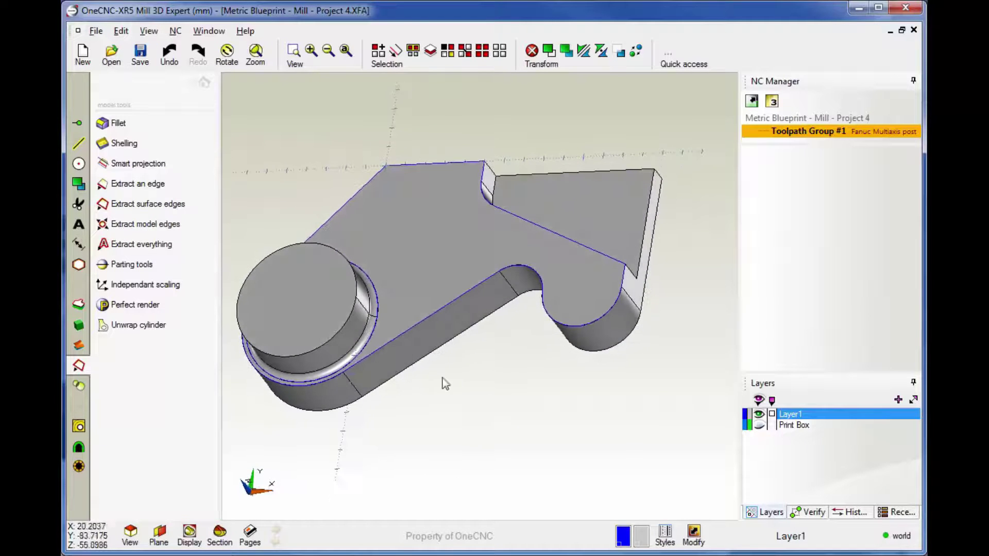
Step: Extract the surface edges of the model's flat underside
{"action": "left_click", "coordinate": [154, 204]}
{"action": "scroll", "coordinate": [404, 215], "scroll_direction": "up", "scroll_amount": 6}
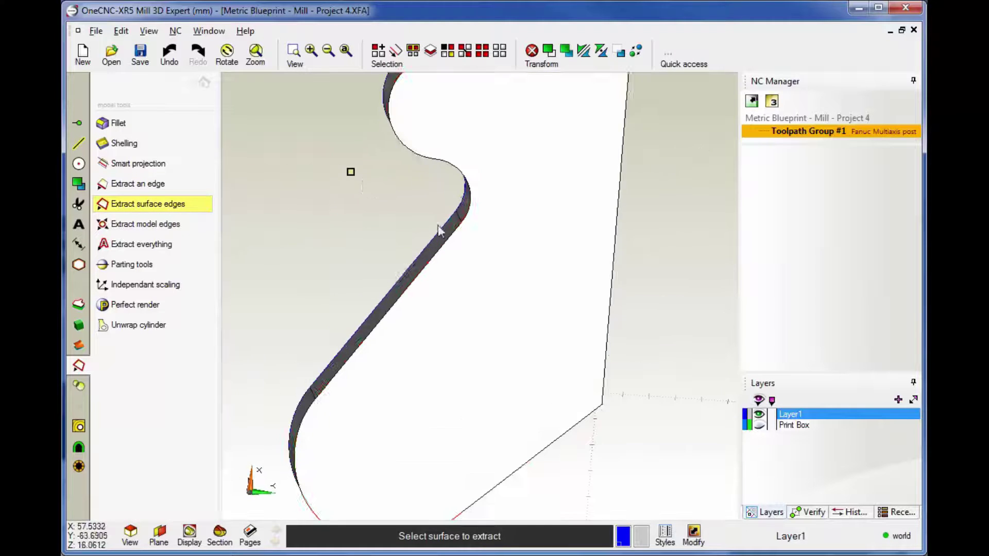
{"action": "scroll", "coordinate": [503, 288], "scroll_direction": "down", "scroll_amount": 3}
{"action": "left_click", "coordinate": [505, 286]}
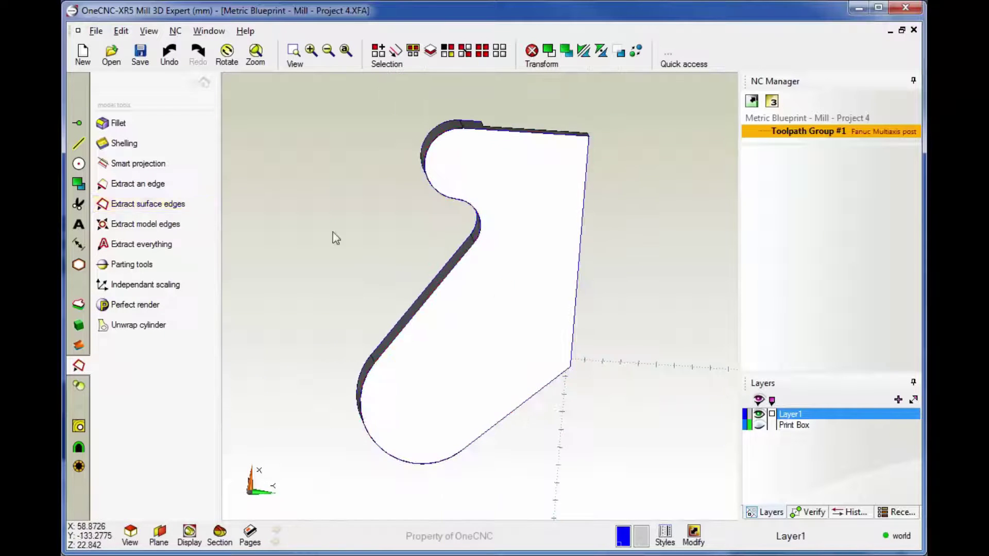
{"action": "middle_click_drag", "start_coordinate": [333, 236], "coordinate": [593, 402]}
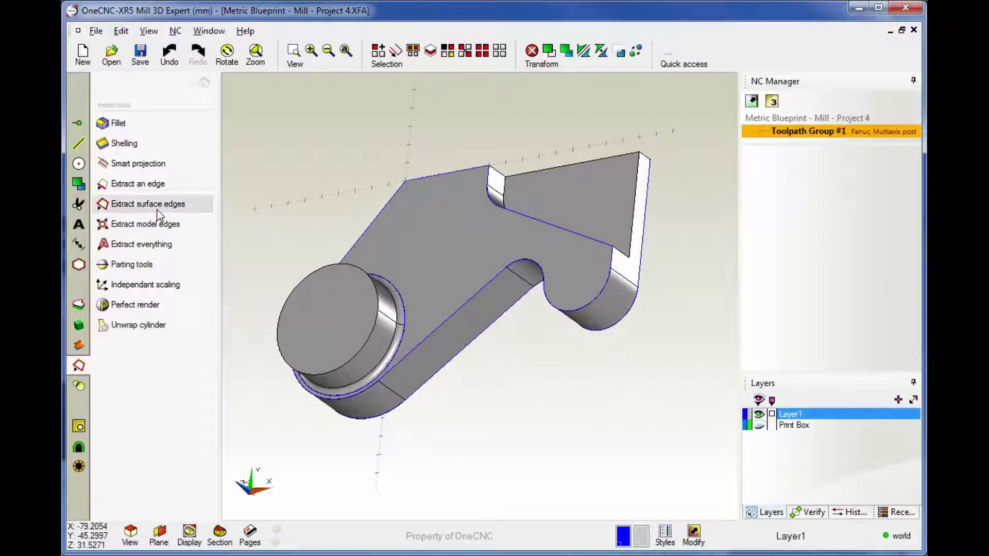
Step: Extract the surface edges of the lowered triangular face and undo all the surface edge extractions
{"action": "left_click", "coordinate": [148, 204]}
{"action": "left_click", "coordinate": [574, 208]}
{"action": "middle_click_drag", "start_coordinate": [486, 132], "coordinate": [546, 124]}
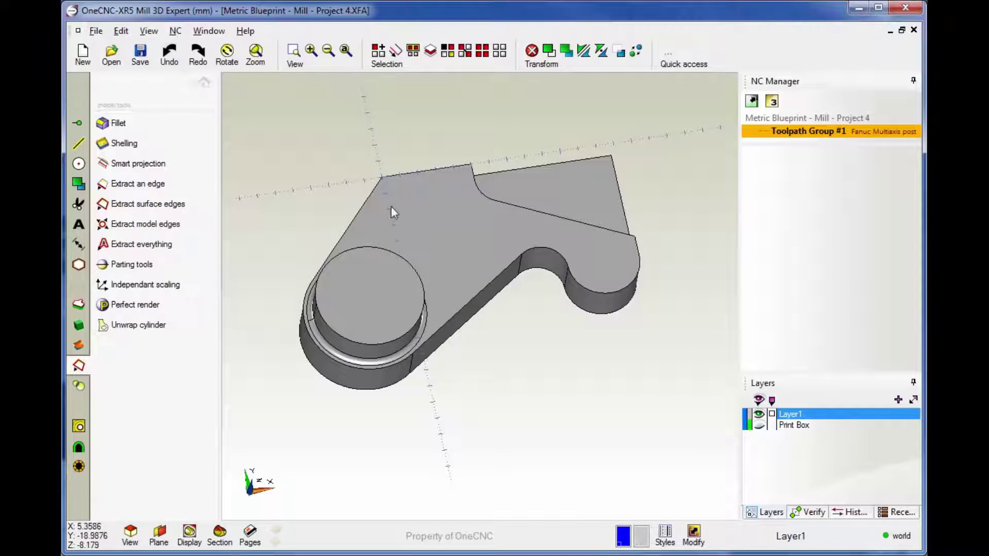
Step: Extract individual edges of the upper face's outer profile, from the slanted side around the boss end to the small rounded lobe
{"action": "scroll", "coordinate": [331, 191], "scroll_direction": "up", "scroll_amount": 1}
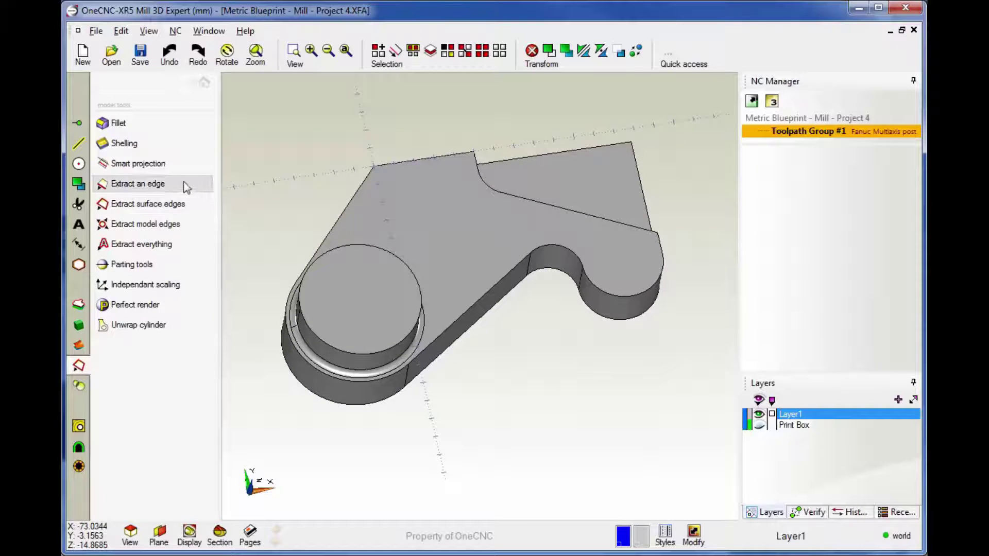
{"action": "left_click", "coordinate": [144, 186]}
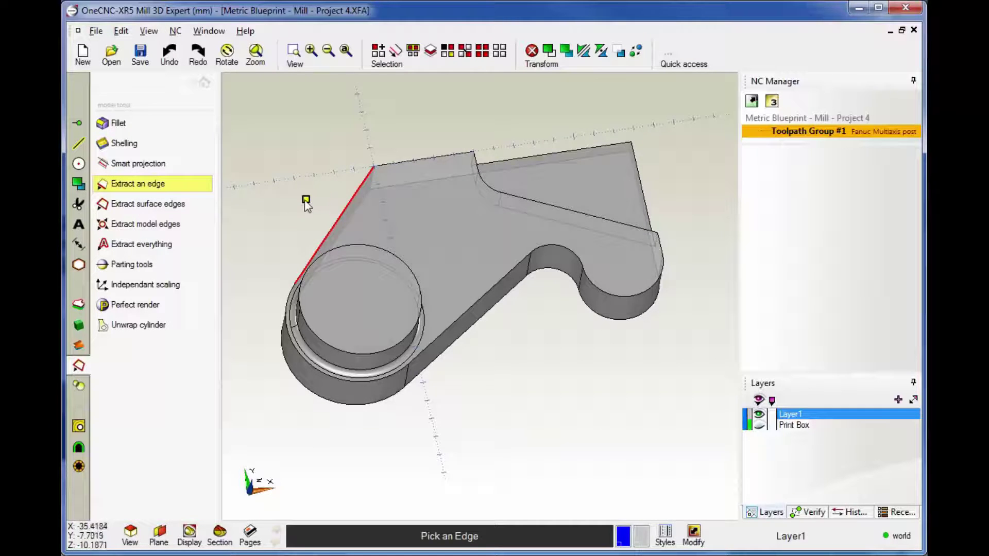
{"action": "mouse_move", "coordinate": [467, 352]}
{"action": "middle_mouse_down"}
{"action": "mouse_move", "coordinate": [523, 331]}
{"action": "mouse_move", "coordinate": [488, 346]}
{"action": "mouse_move", "coordinate": [507, 356]}
{"action": "mouse_move", "coordinate": [486, 333]}
{"action": "mouse_move", "coordinate": [475, 336]}
{"action": "middle_mouse_up"}
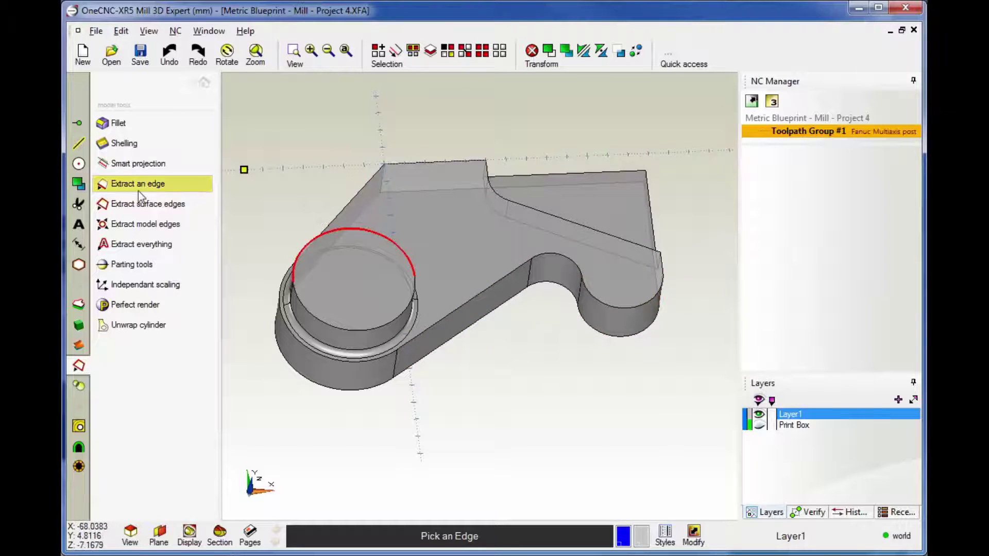
{"action": "left_click", "coordinate": [356, 193]}
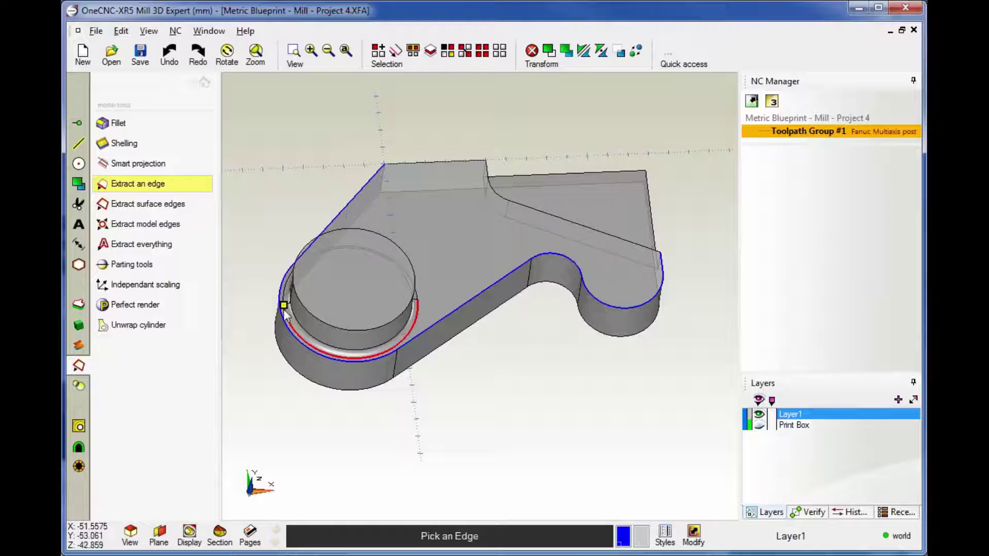
{"action": "left_click", "coordinate": [353, 344]}
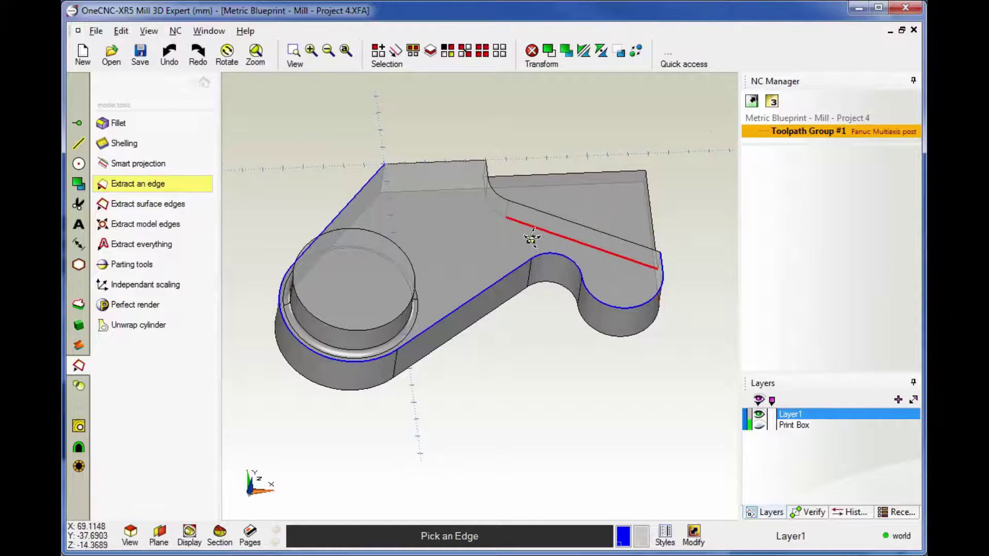
Step: Extract the upper face edges bordering the triangular recess: the long slanted edge, the corner arc and the short edge
{"action": "middle_click_drag", "start_coordinate": [530, 230], "coordinate": [508, 230]}
{"action": "scroll", "coordinate": [539, 246], "scroll_direction": "up", "scroll_amount": 2}
{"action": "scroll", "coordinate": [555, 231], "scroll_direction": "down", "scroll_amount": 1}
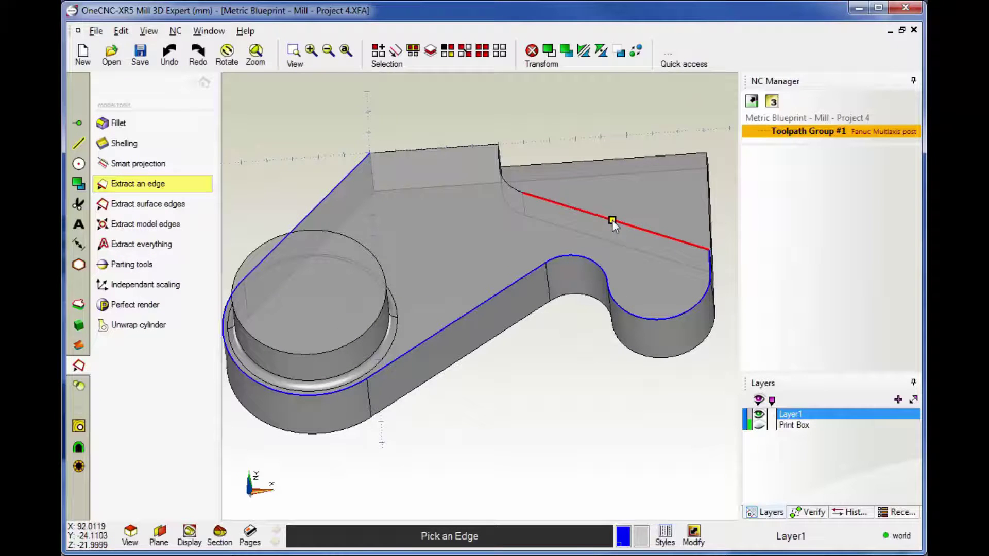
{"action": "middle_click_drag", "start_coordinate": [530, 157], "coordinate": [588, 144]}
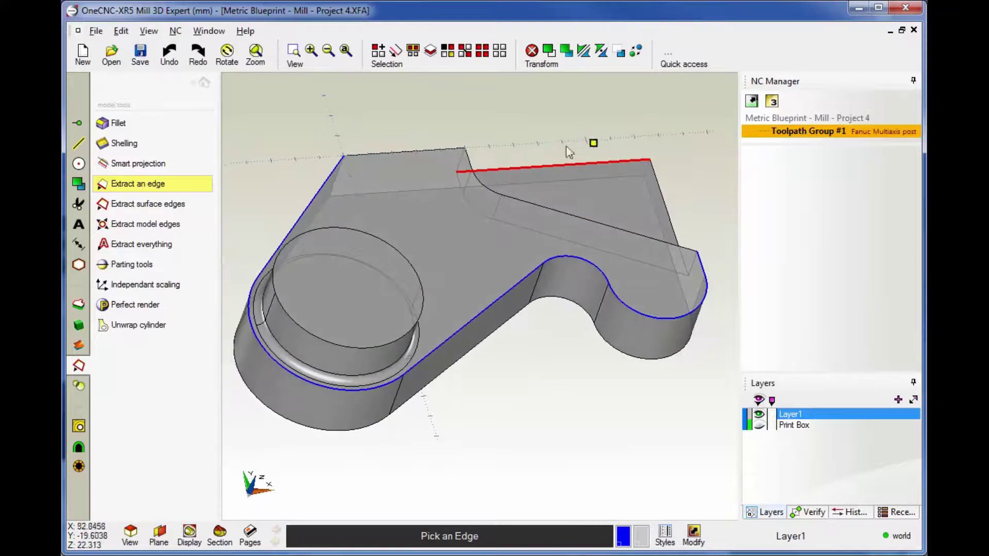
{"action": "left_click", "coordinate": [546, 206]}
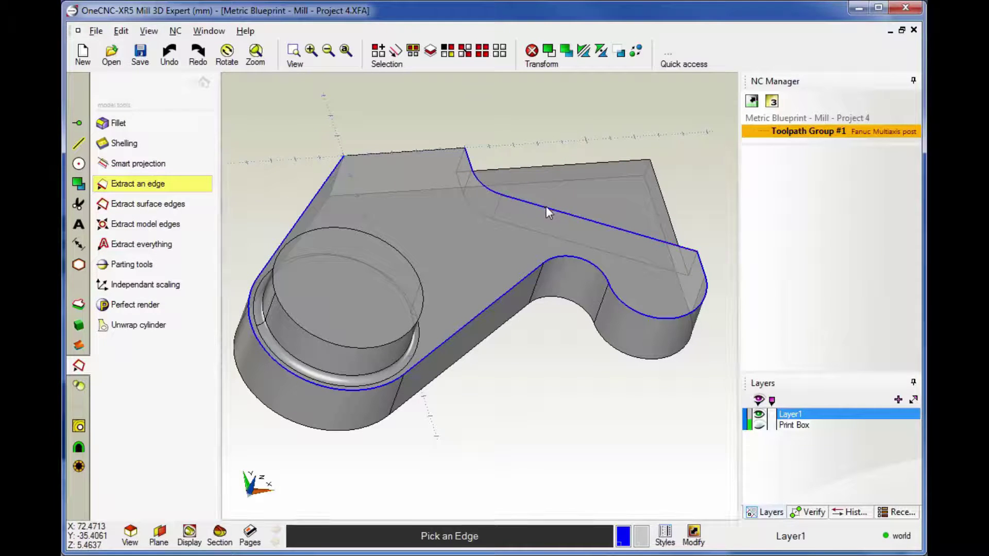
Step: Finish the individual edge extraction and undo all the edges extracted from the upper face
{"action": "right_click", "coordinate": [520, 117]}
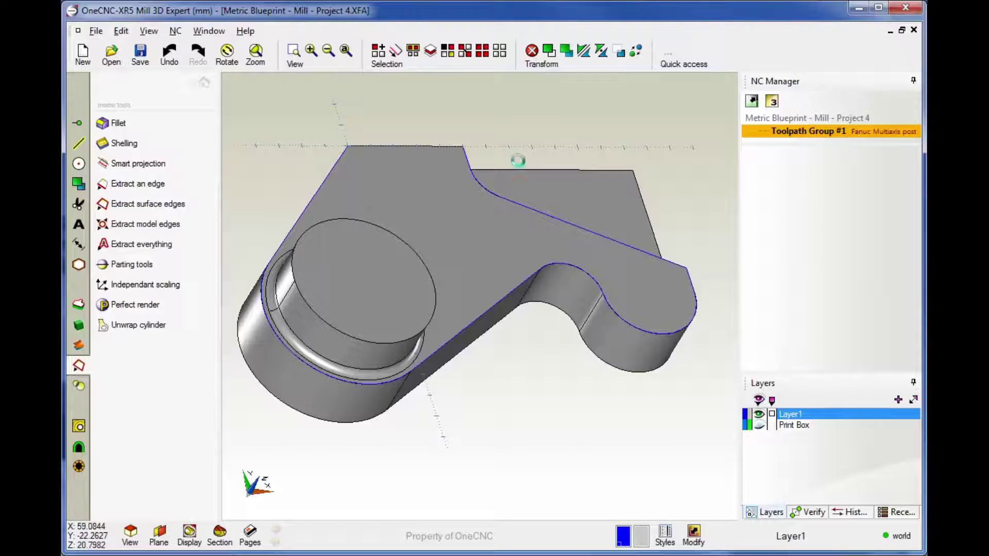
{"action": "key", "text": "ctrl+z"}
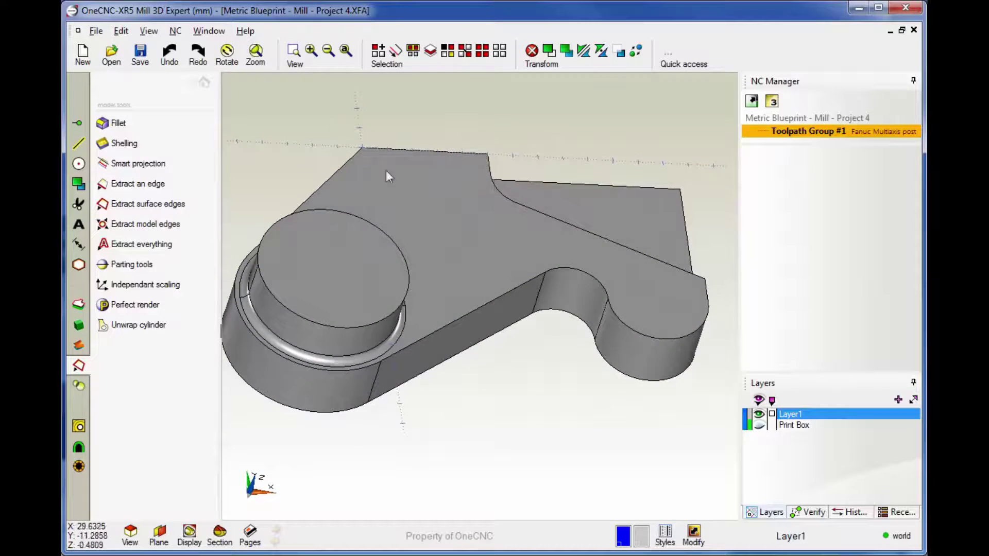
Step: Extract three individual straight edges of the upper face, along the front side, the triangular recess and the slanted side, and undo them
{"action": "left_click", "coordinate": [155, 184]}
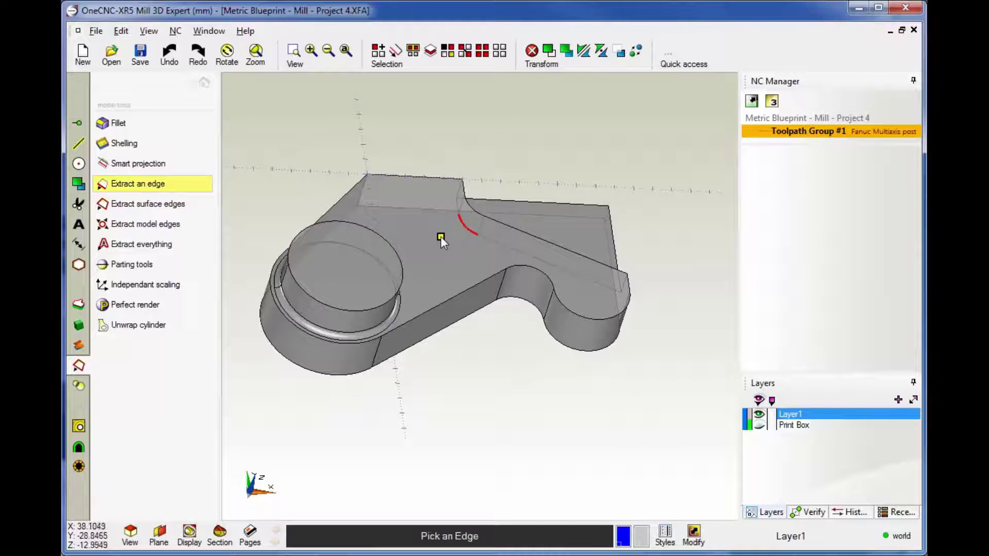
{"action": "left_click", "coordinate": [457, 296]}
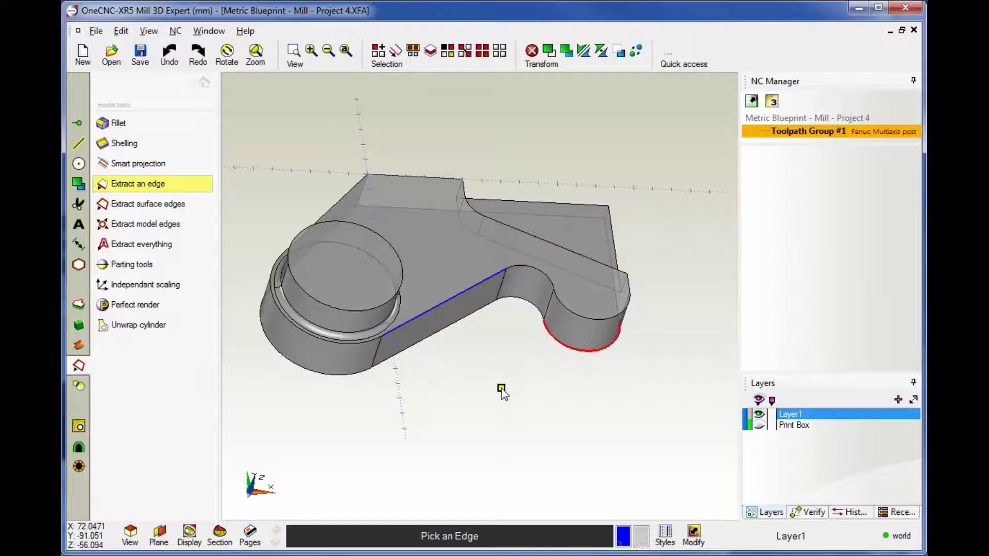
{"action": "left_click", "coordinate": [519, 231]}
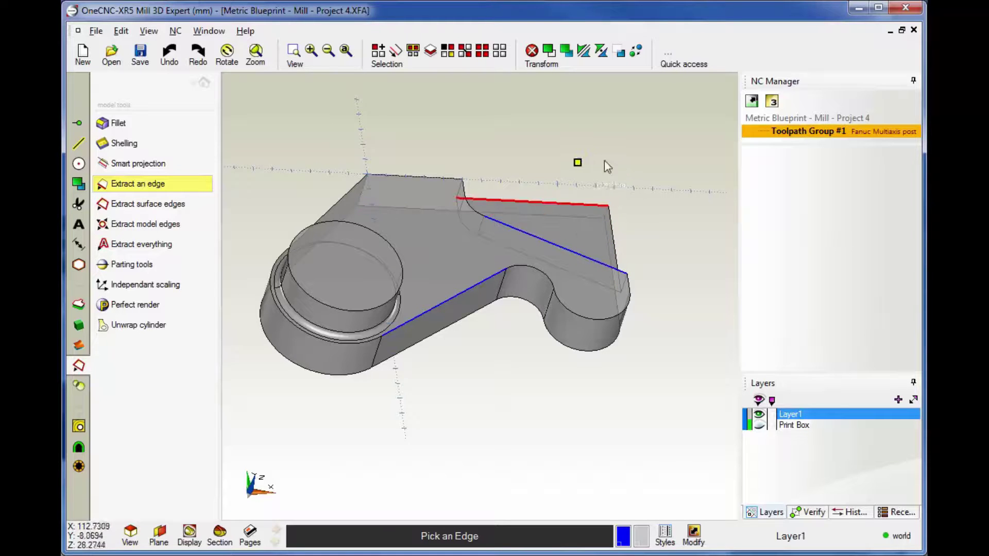
{"action": "left_click", "coordinate": [342, 197]}
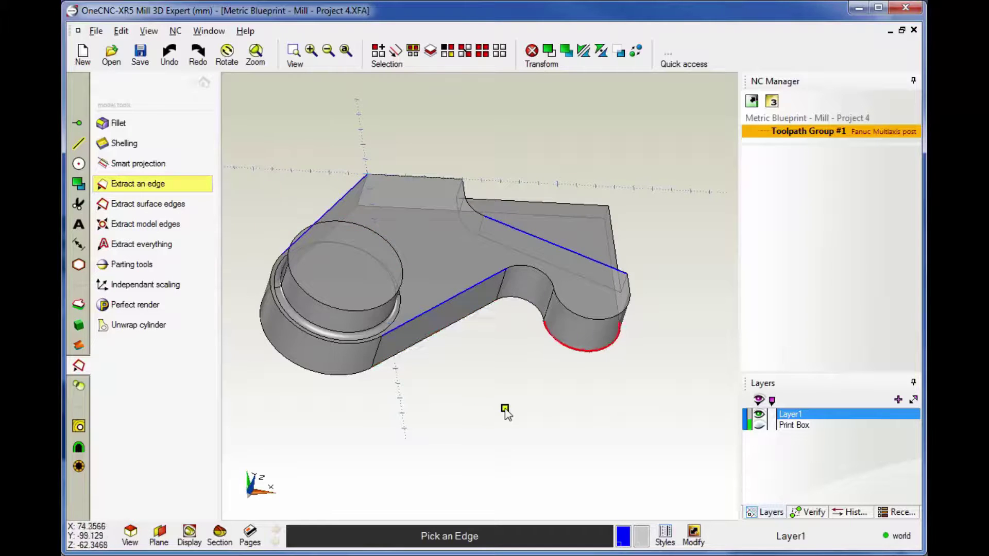
{"action": "mouse_move", "coordinate": [506, 410]}
{"action": "middle_mouse_down"}
{"action": "mouse_move", "coordinate": [497, 349]}
{"action": "mouse_move", "coordinate": [509, 400]}
{"action": "middle_mouse_up"}
{"action": "right_click", "coordinate": [476, 370]}
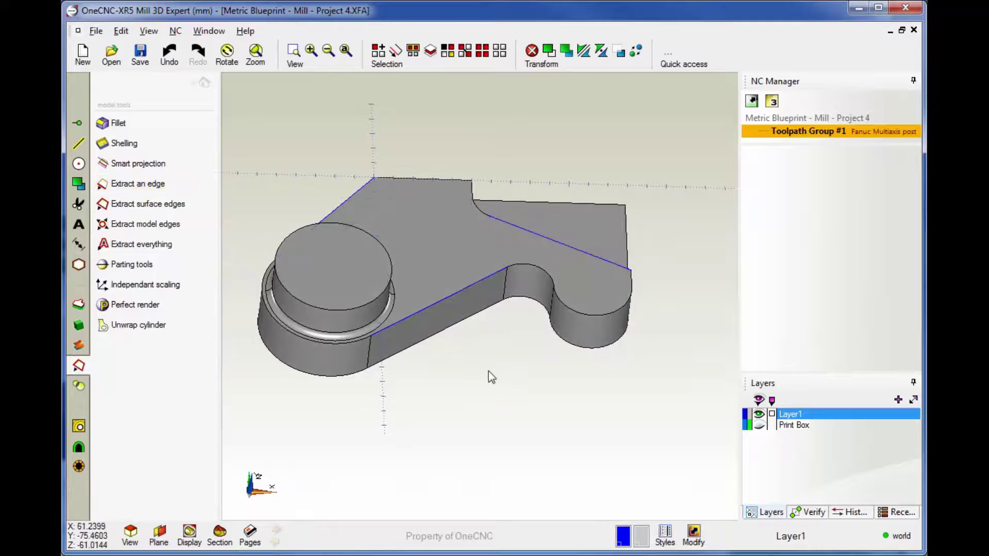
{"action": "key", "text": "ctrl+z"}
Step: Extract all surface edges of the model's large upper face
{"action": "middle_click_drag", "start_coordinate": [495, 266], "coordinate": [480, 291]}
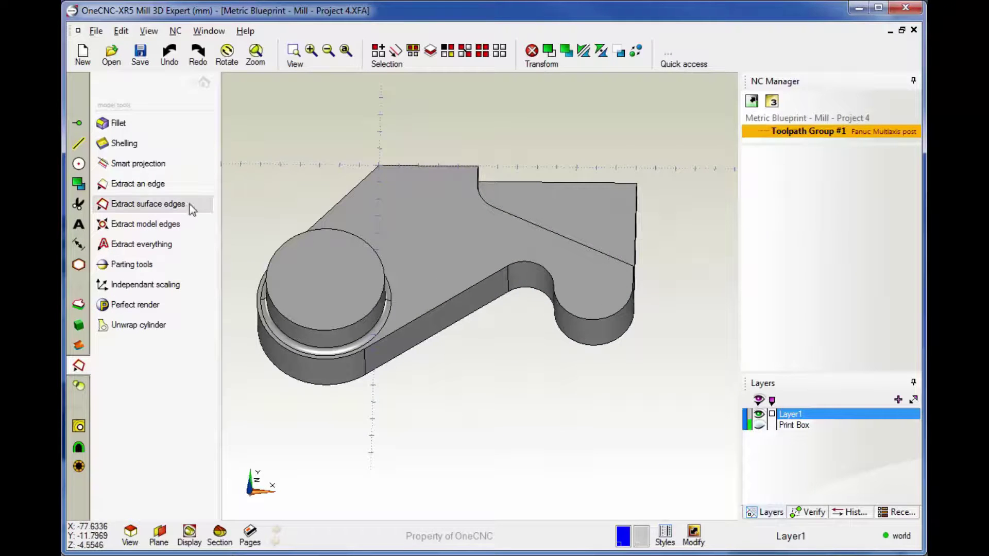
{"action": "left_click", "coordinate": [155, 204]}
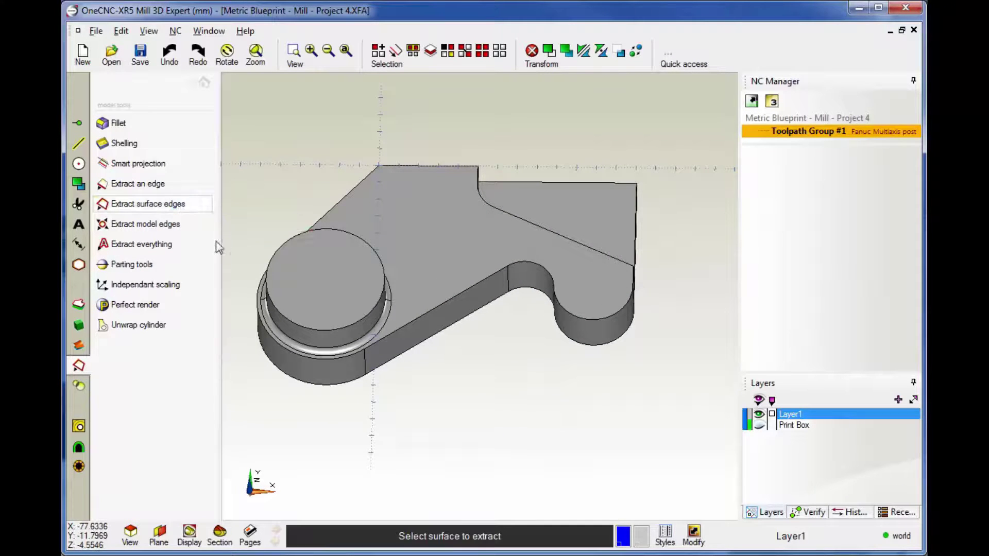
{"action": "left_click", "coordinate": [457, 248]}
{"action": "middle_click_drag", "start_coordinate": [499, 397], "coordinate": [461, 288]}
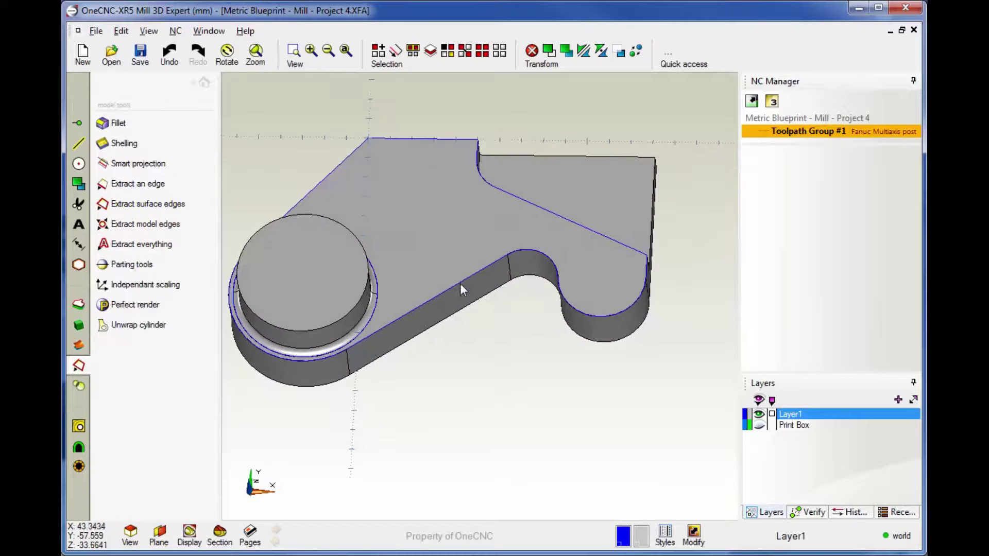
Step: Extract the surface edges of the round boss's top face
{"action": "middle_click_drag", "start_coordinate": [467, 335], "coordinate": [596, 269]}
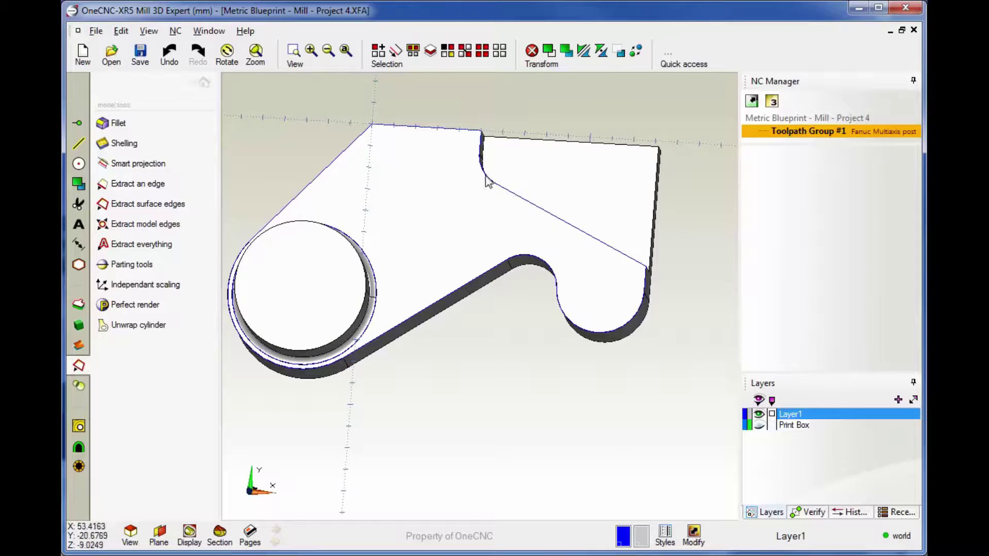
{"action": "middle_click_drag", "start_coordinate": [506, 248], "coordinate": [492, 170]}
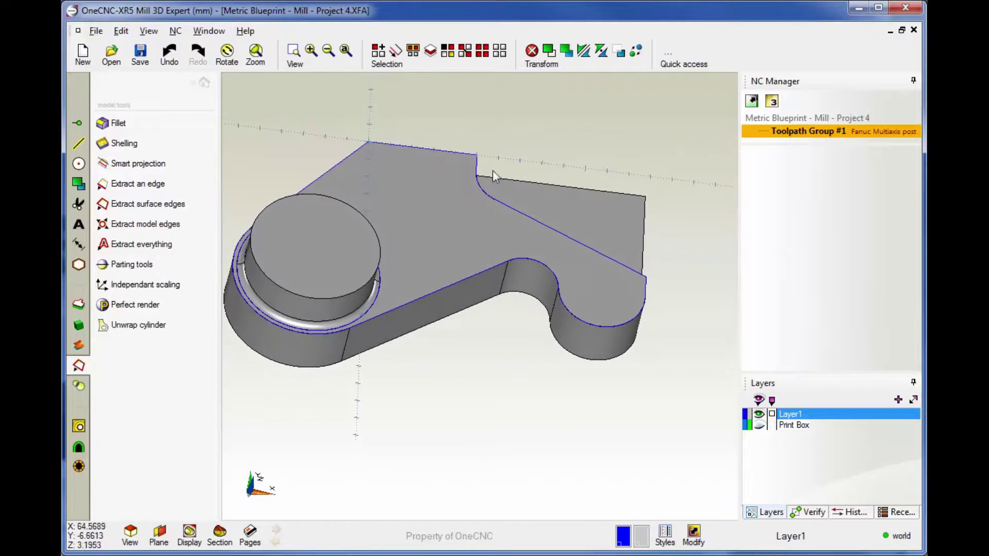
{"action": "left_click", "coordinate": [147, 204]}
{"action": "left_click", "coordinate": [285, 255]}
{"action": "right_click", "coordinate": [445, 357]}
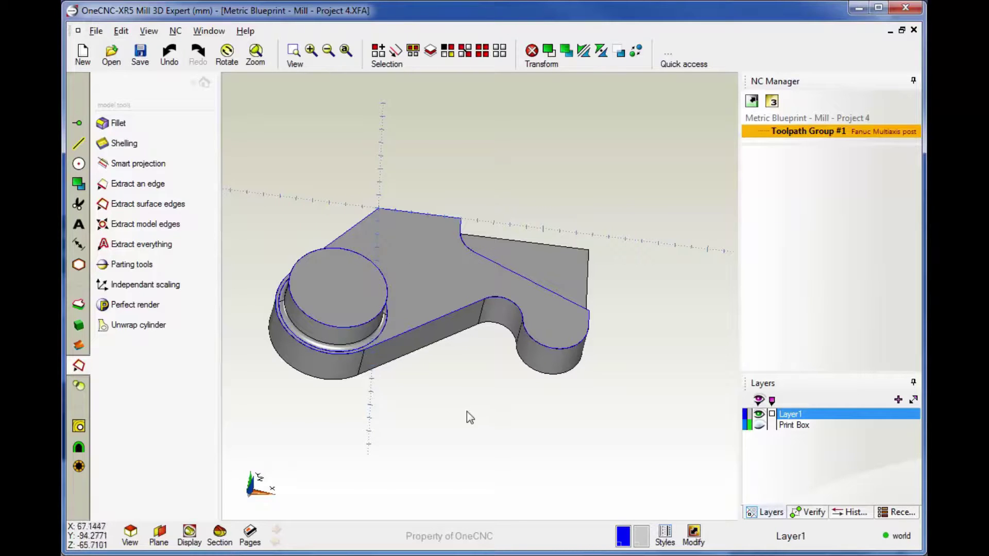
Step: Extract the surface edges of the model's flat underside and return to a view of the upper side
{"action": "middle_click_drag", "start_coordinate": [496, 382], "coordinate": [477, 412]}
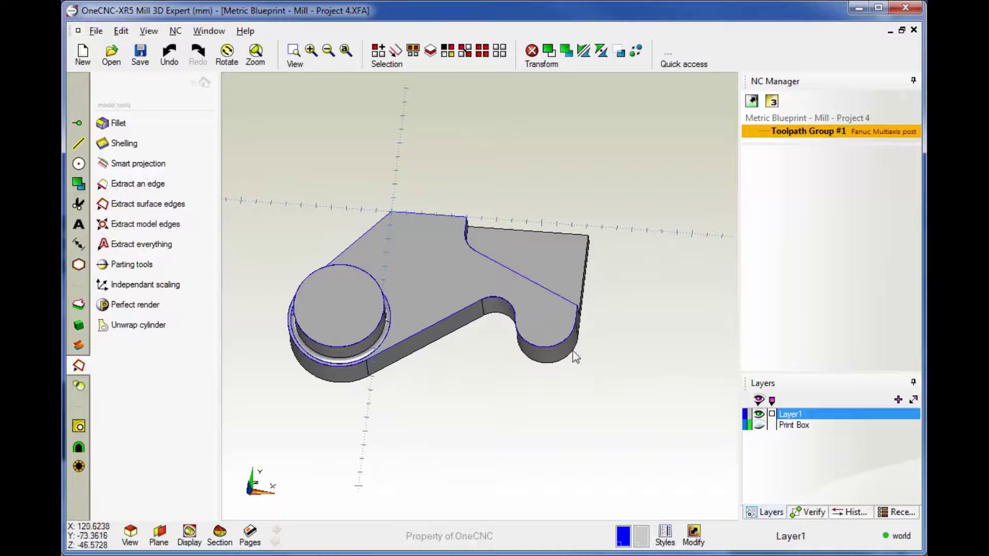
{"action": "middle_click_drag", "start_coordinate": [471, 352], "coordinate": [204, 177]}
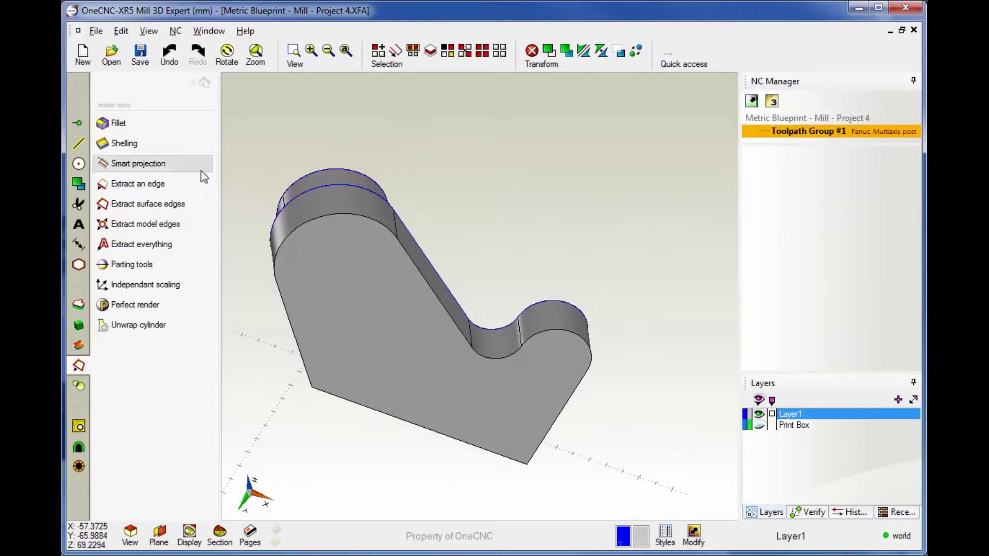
{"action": "left_click", "coordinate": [155, 204]}
{"action": "left_click", "coordinate": [394, 318]}
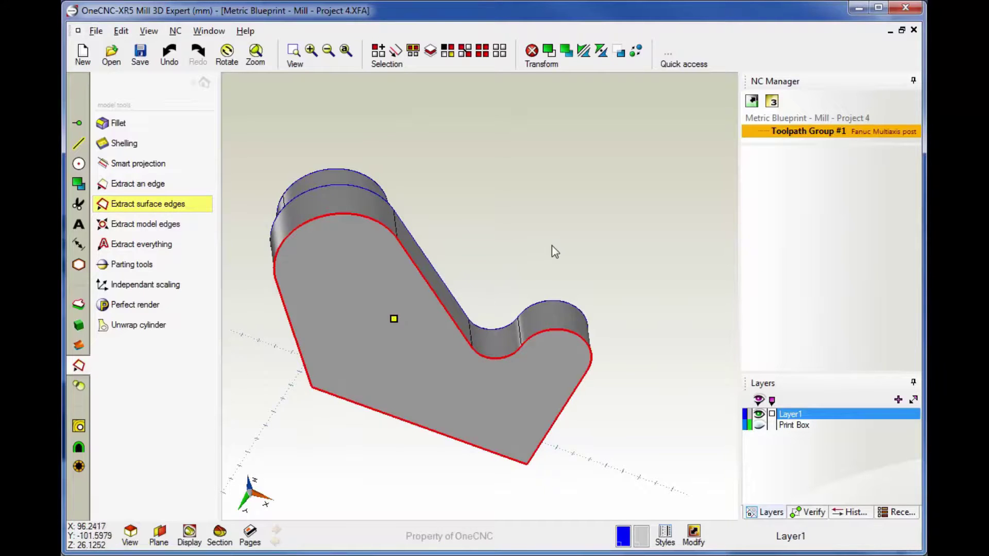
{"action": "middle_click_drag", "start_coordinate": [548, 254], "coordinate": [513, 323]}
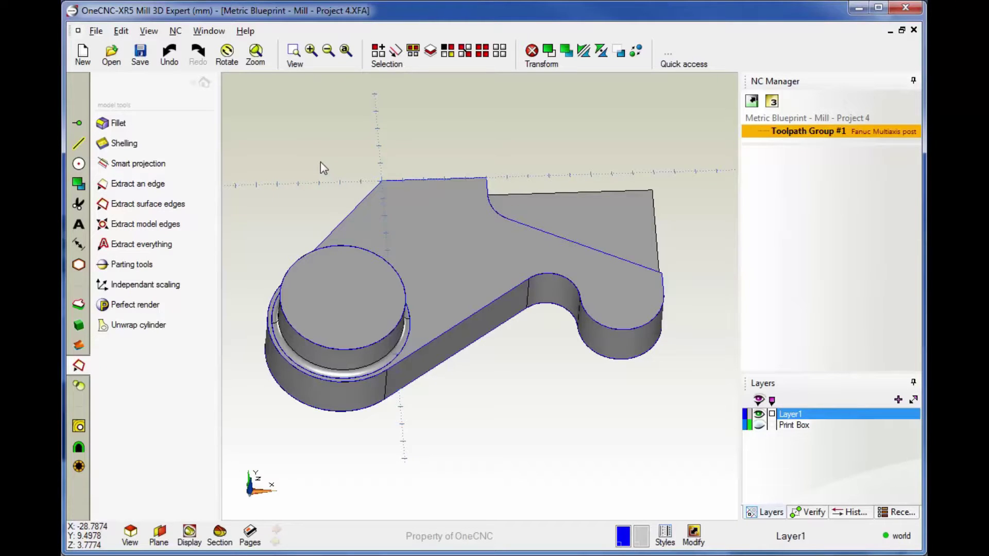
{"action": "scroll", "coordinate": [320, 162], "scroll_direction": "up", "scroll_amount": 1}
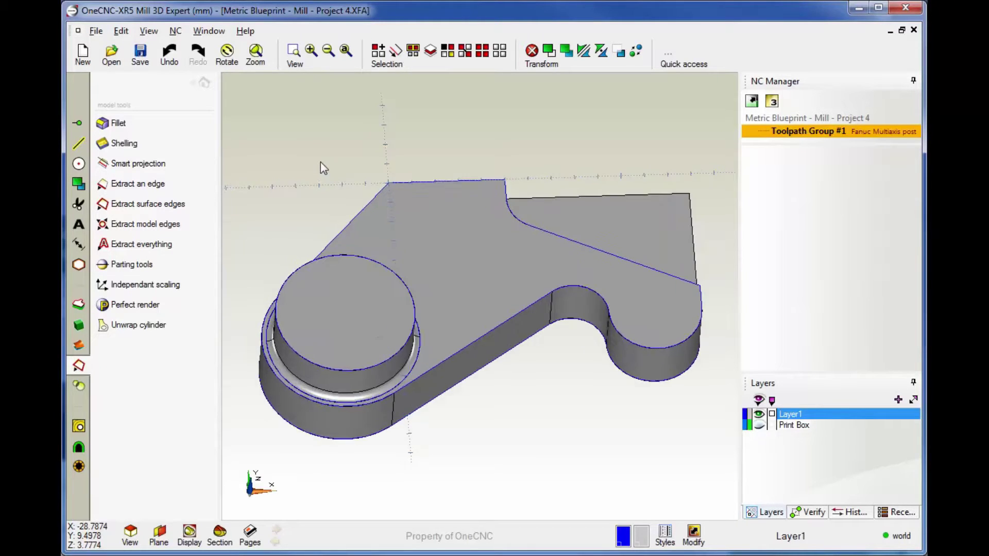